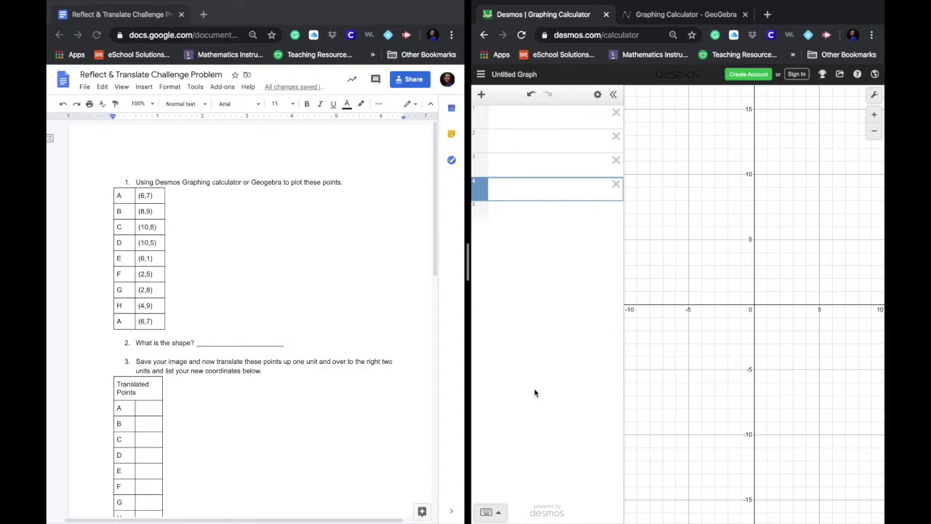
Step: Plot the point (6,7) in the first expression row
click(514, 117)
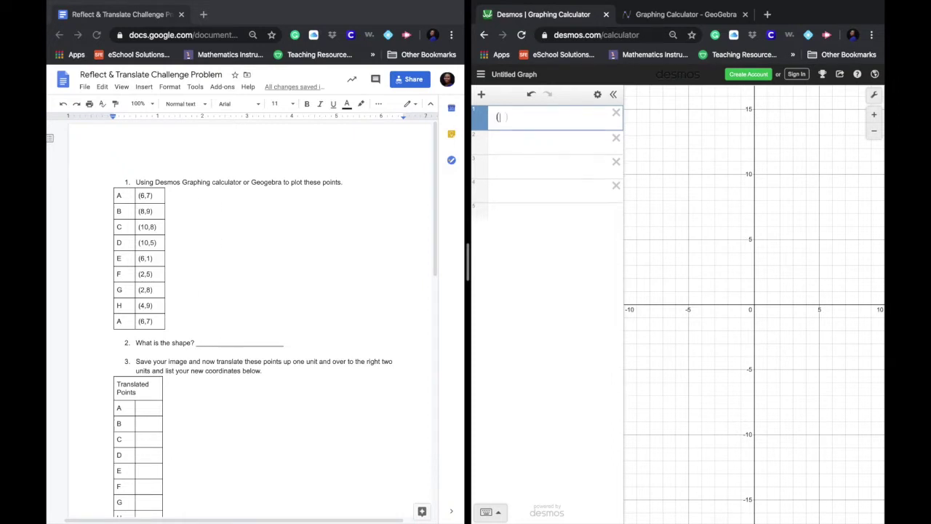
text((6,)
text(7))
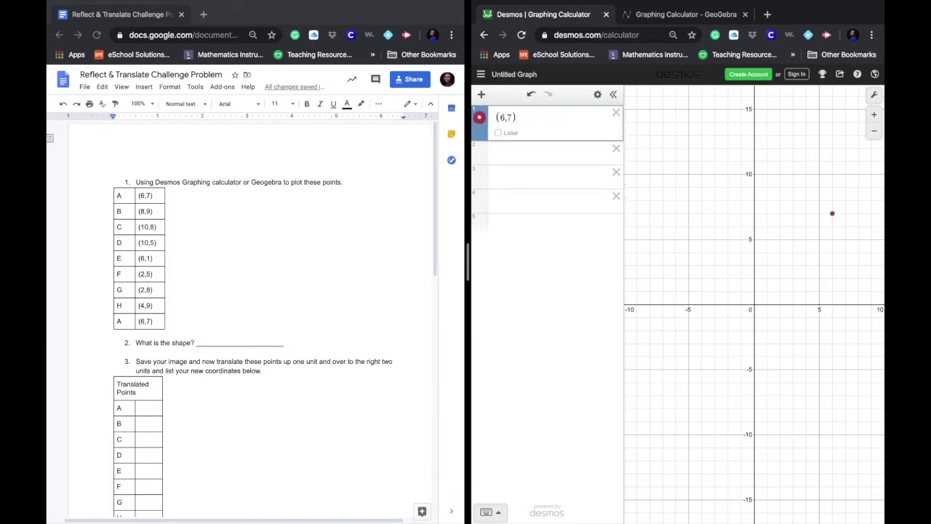
key(Return)
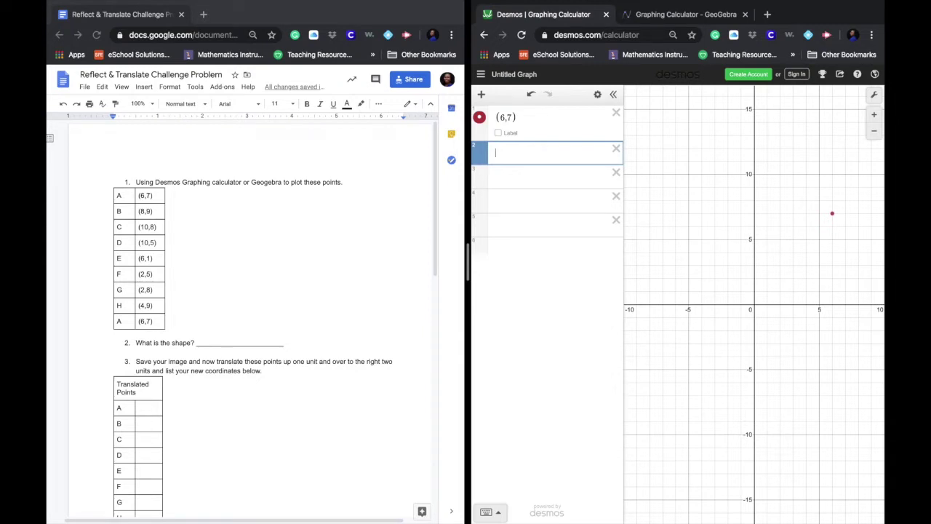
Step: Turn on edit mode for the expression list
click(544, 121)
click(589, 249)
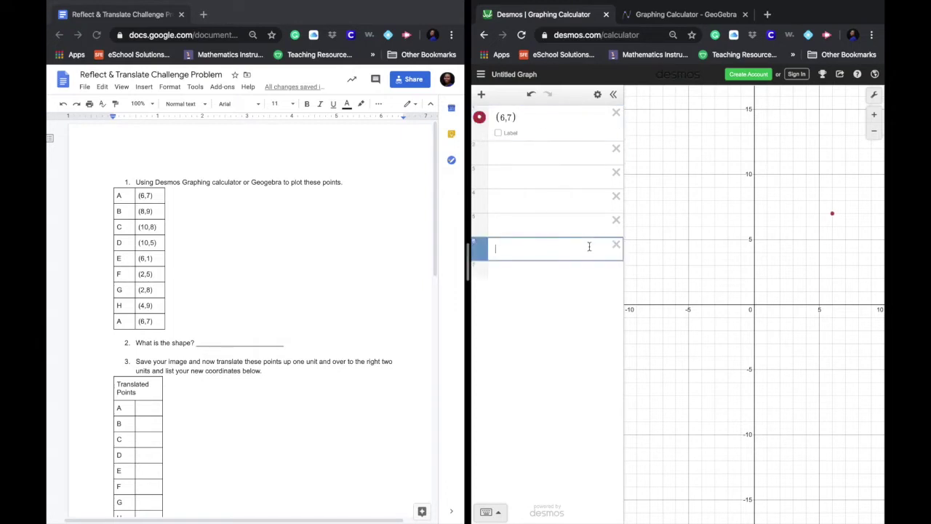
click(570, 119)
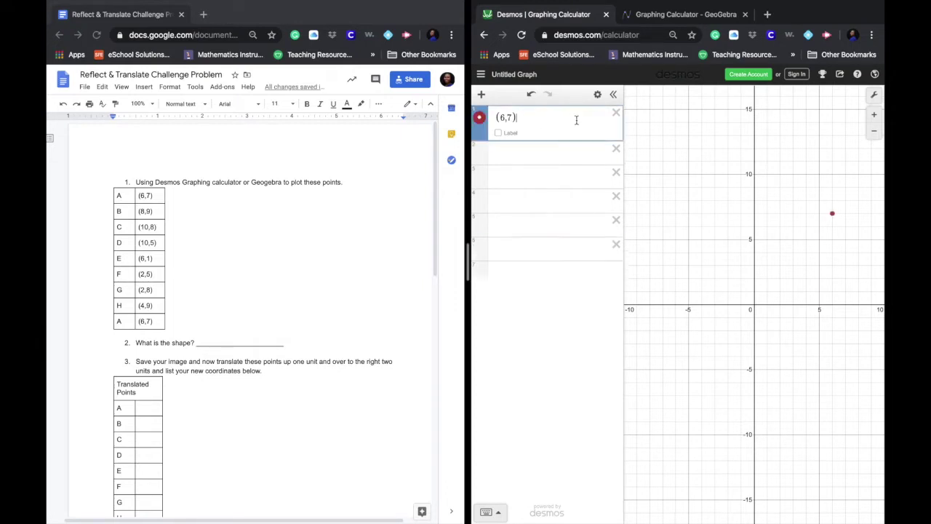
click(596, 95)
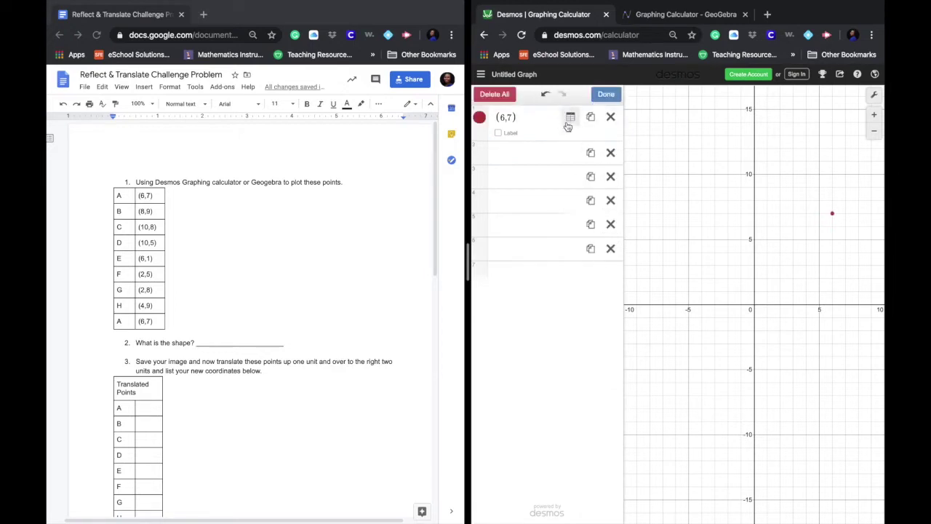
Step: Convert the (6,7) point into a table and add rows (8,9) and (10,8)
click(568, 120)
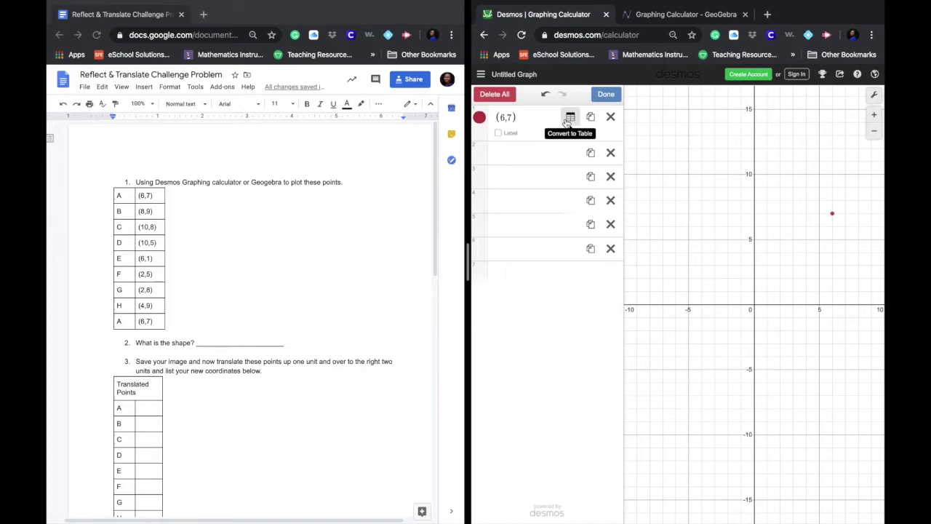
click(512, 148)
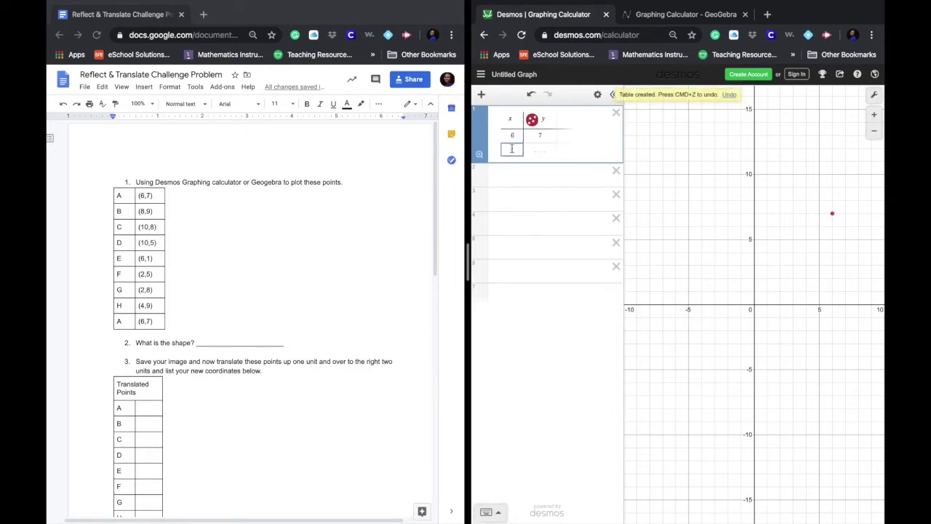
text(8)
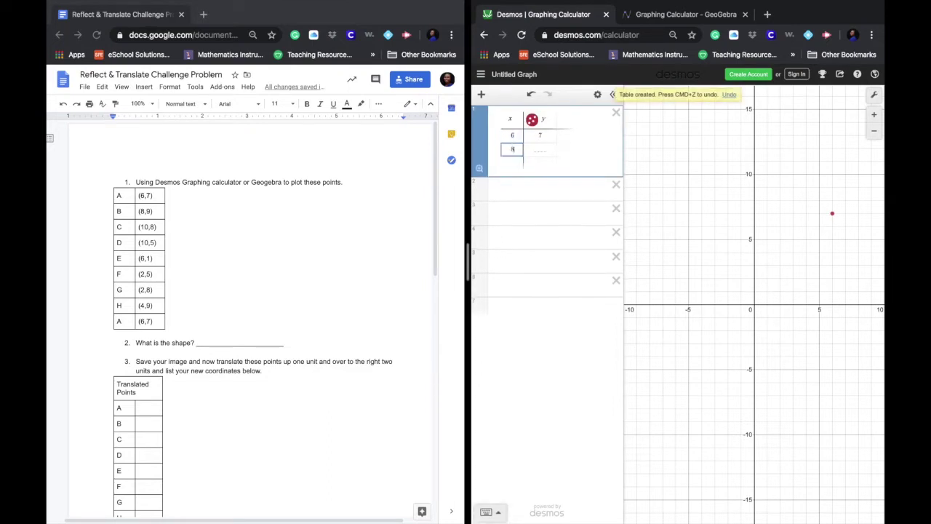
key(Tab)
text(9)
key(Tab)
text(10)
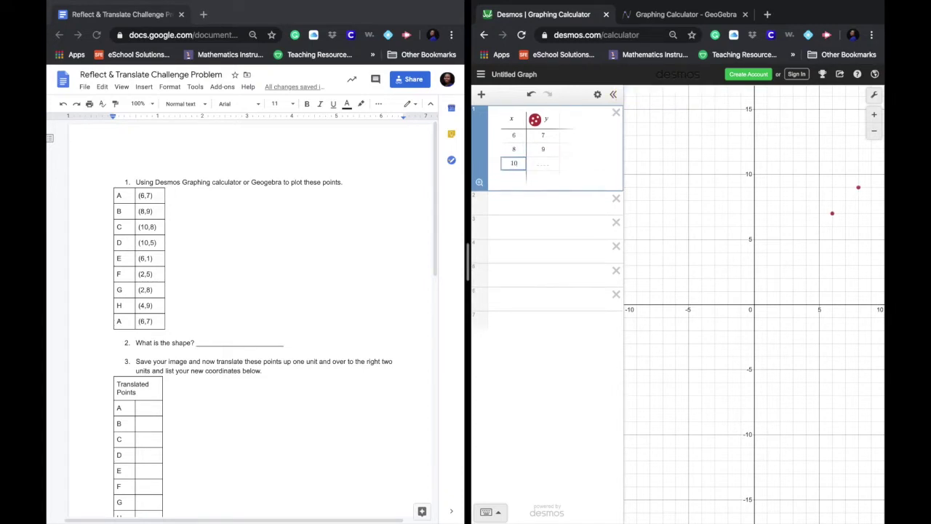
click(542, 166)
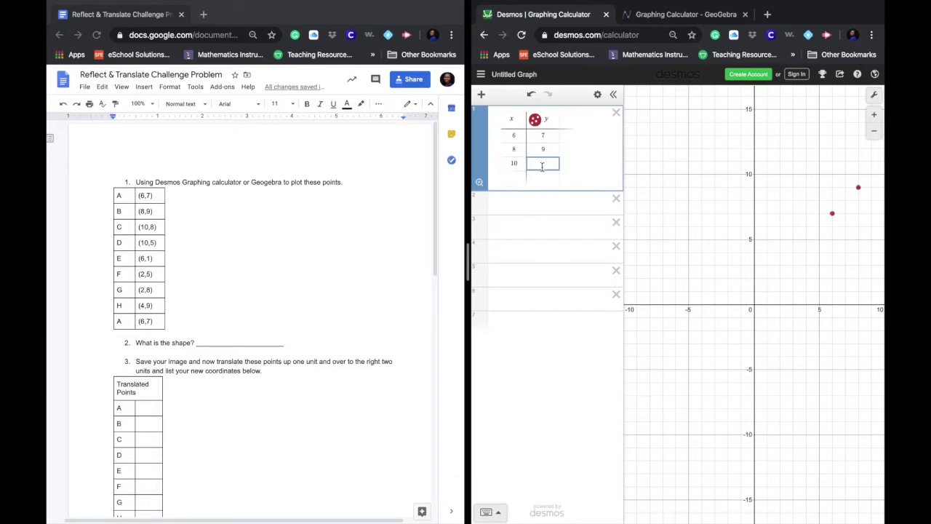
text(8)
click(512, 178)
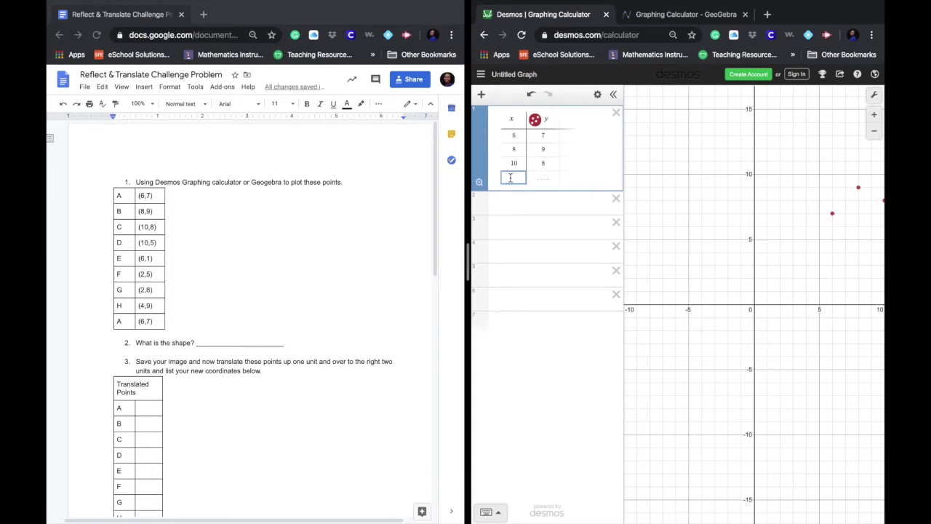
Step: Zoom and pan the Desmos graph to center the three table points
scroll(735, 211, up, 3)
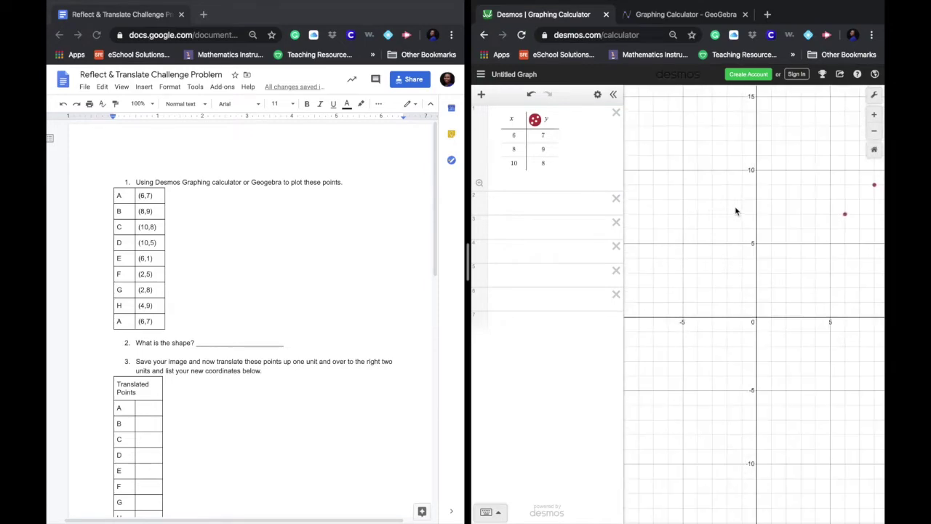
scroll(825, 223, down, 5)
scroll(825, 222, up, 5)
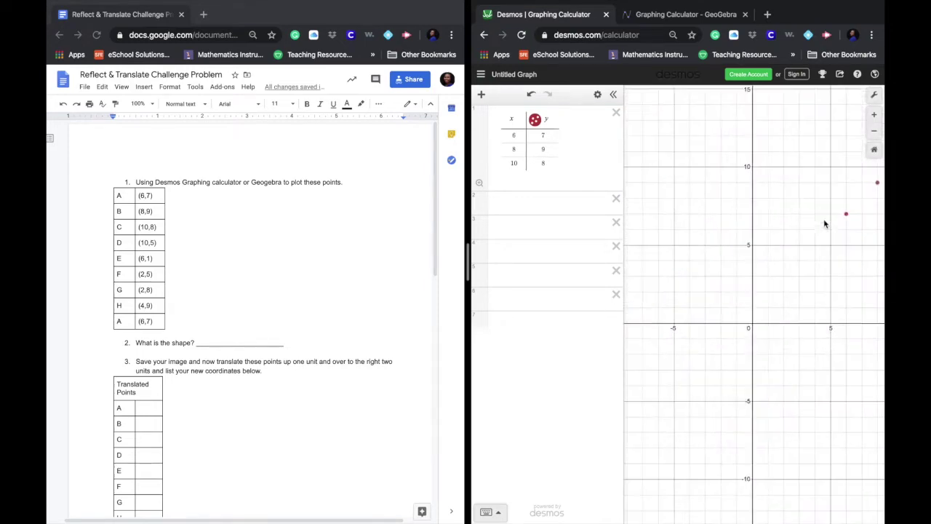
mouse_move(803, 260)
mouse_down()
mouse_move(702, 312)
mouse_move(693, 356)
mouse_up()
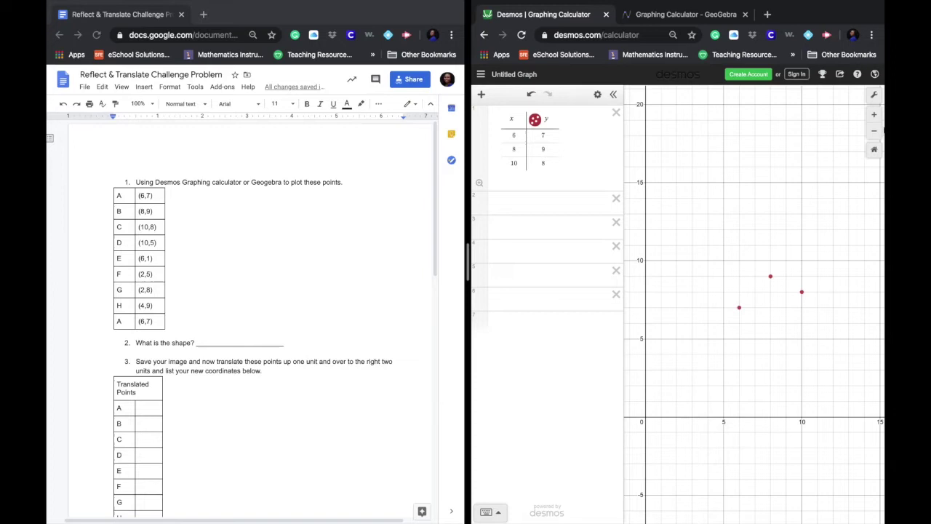
click(875, 97)
click(875, 97)
Step: Switch to the GeoGebra calculator and pan its grid to shift the origin
click(685, 20)
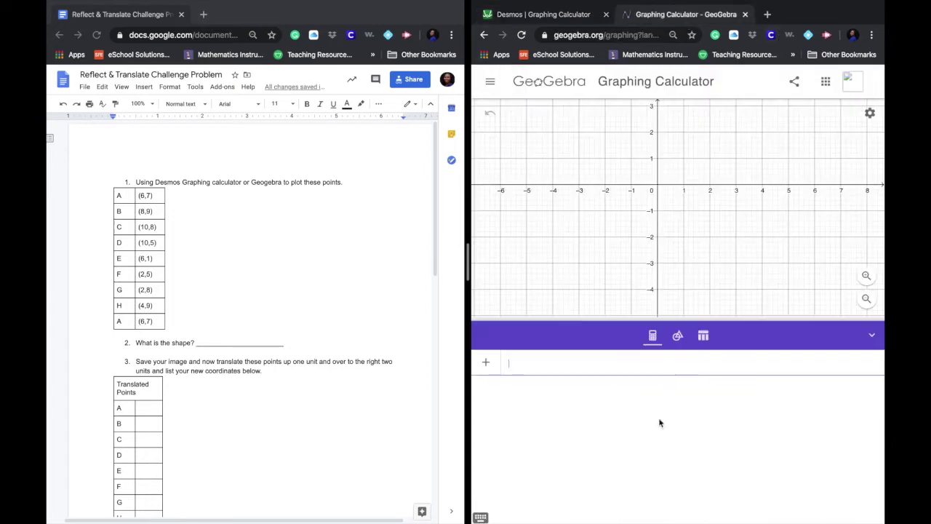
mouse_move(673, 197)
mouse_down()
mouse_move(604, 290)
mouse_move(562, 309)
mouse_up()
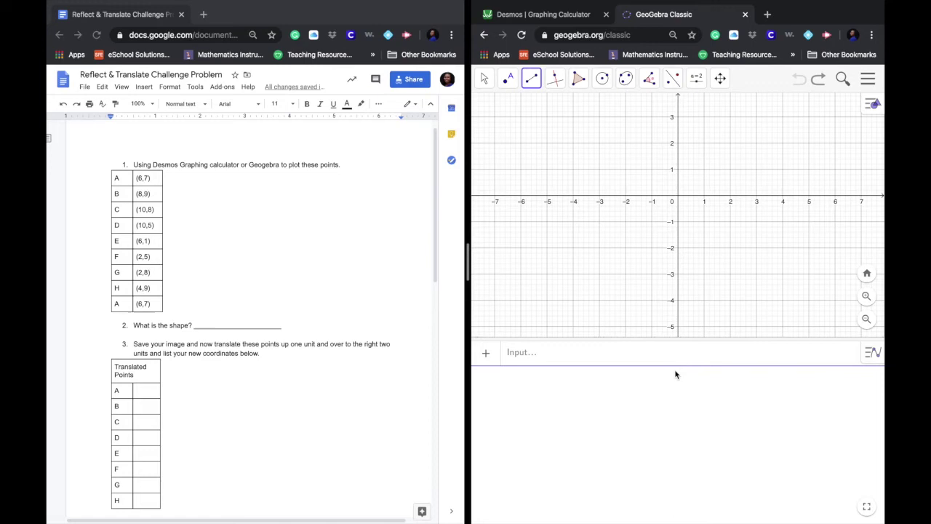
Step: Enter point A at (6, 7) and point B at (8, 9) in the Input bar
click(523, 357)
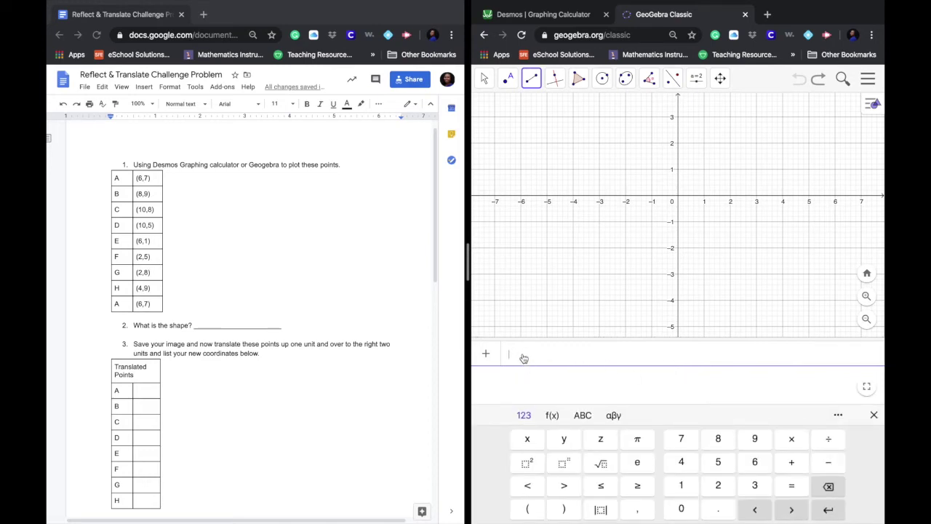
text(()
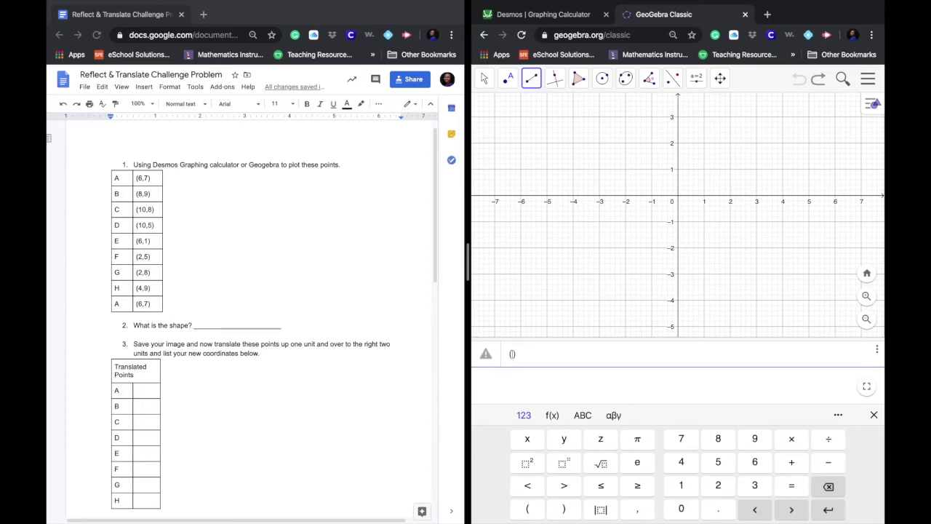
text(6, 7)
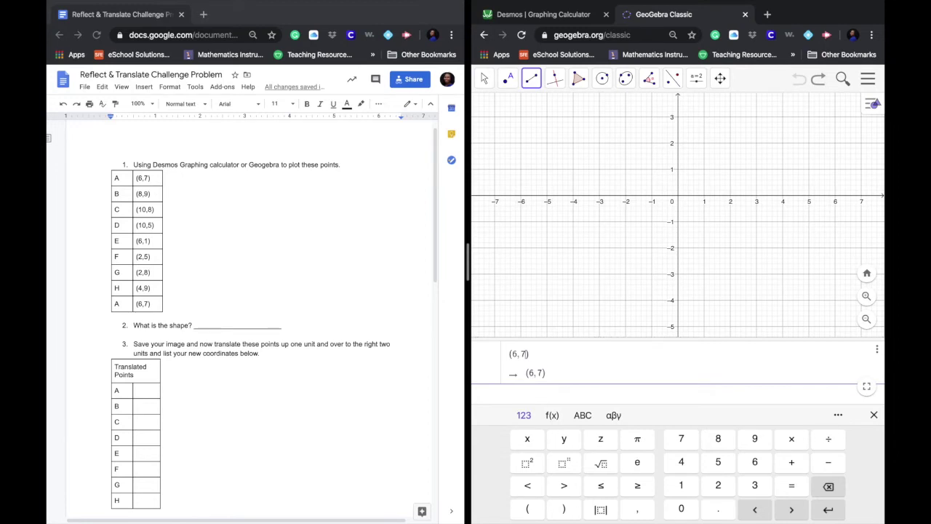
key(Return)
text(()
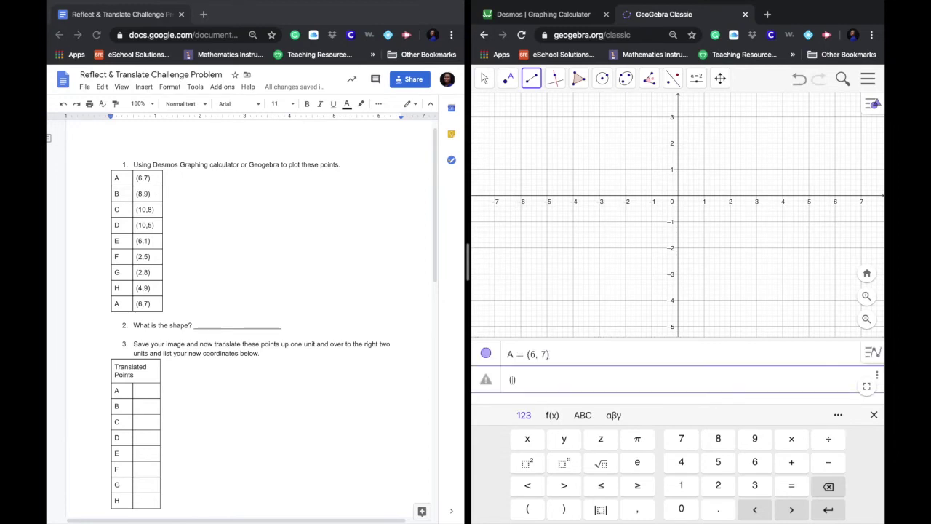
text(8, 9)
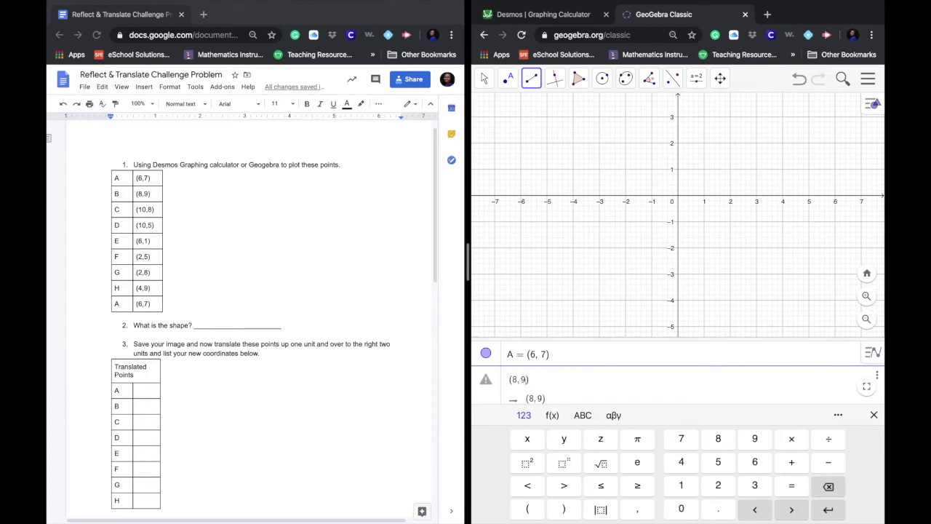
key(Return)
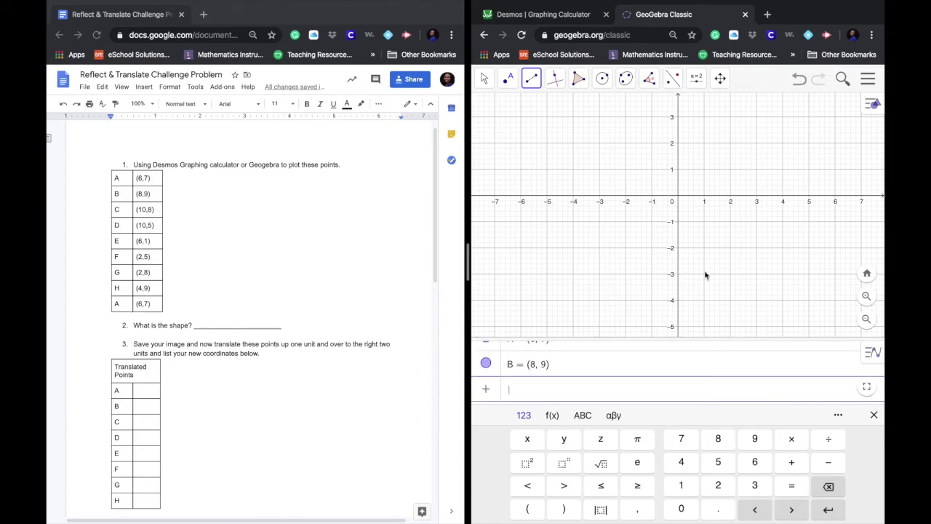
Step: Undo the stray points C, D and the accidental segment
click(710, 207)
click(700, 212)
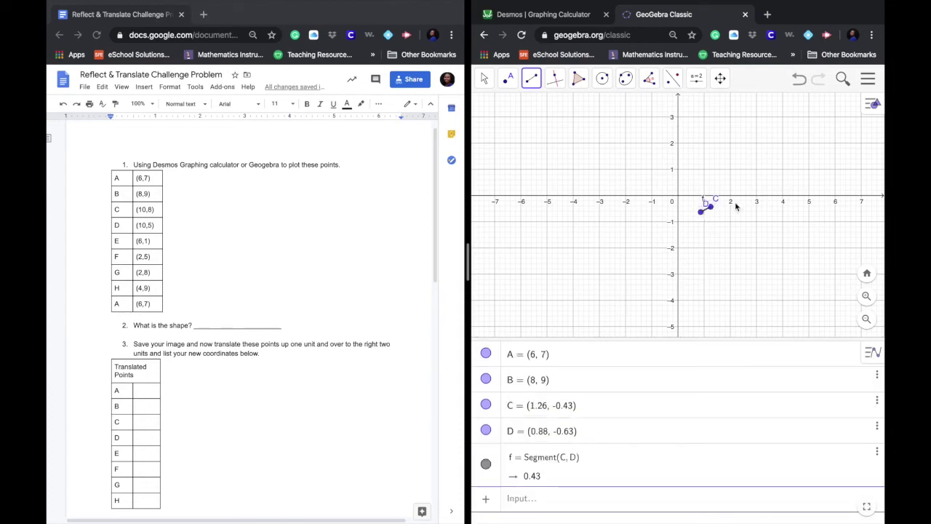
click(801, 82)
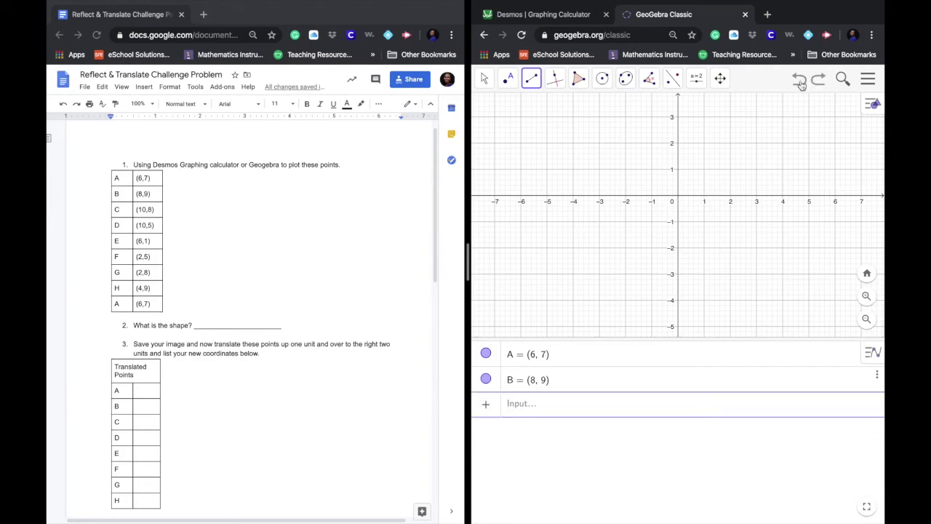
click(805, 201)
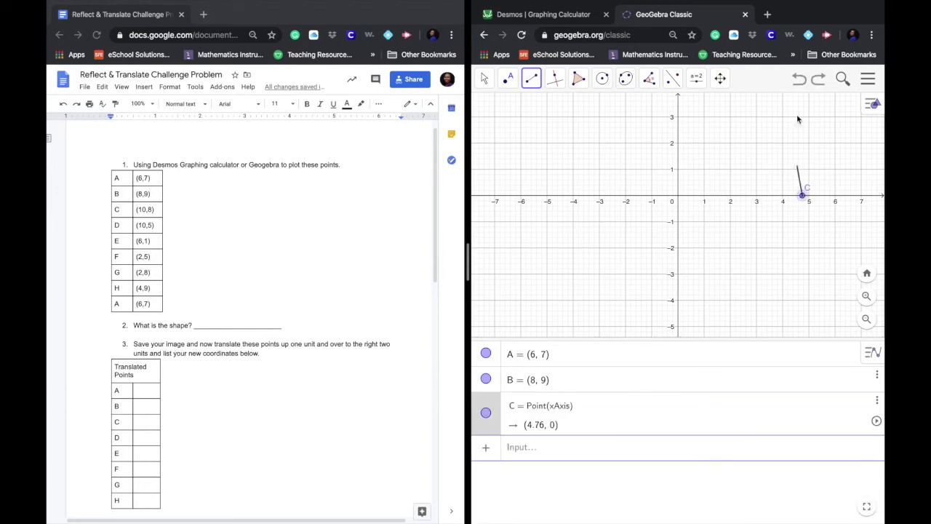
click(800, 86)
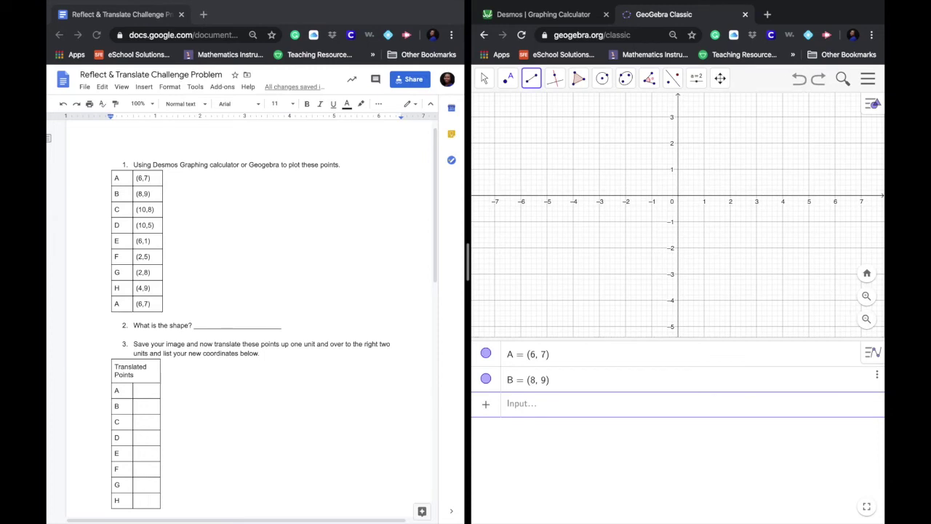
Step: Pan A and B into view and draw segment f from A to B, length 2.83
click(486, 79)
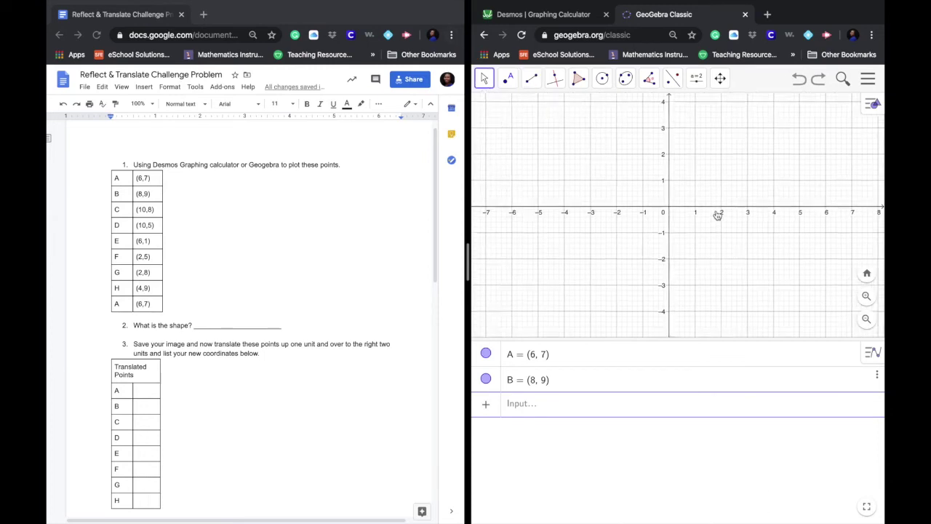
mouse_move(728, 201)
mouse_down()
mouse_move(626, 329)
mouse_move(587, 338)
mouse_up()
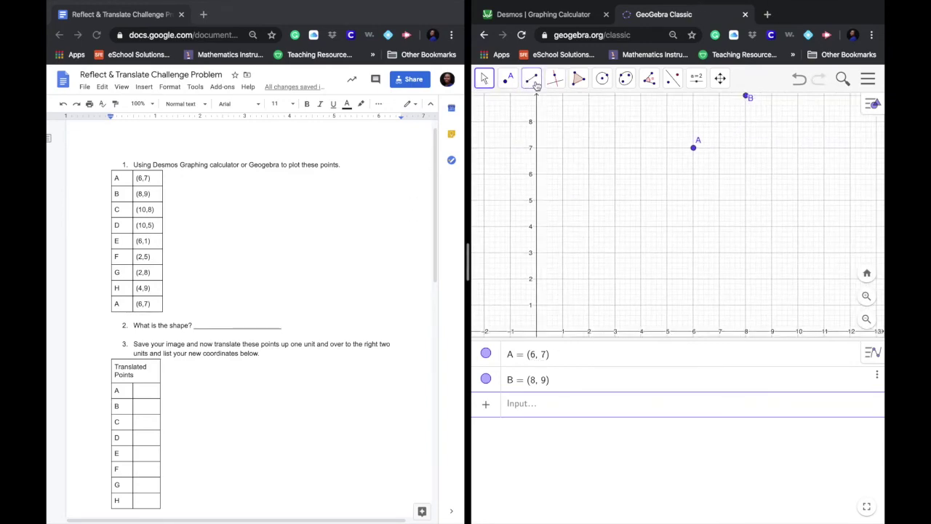
click(532, 79)
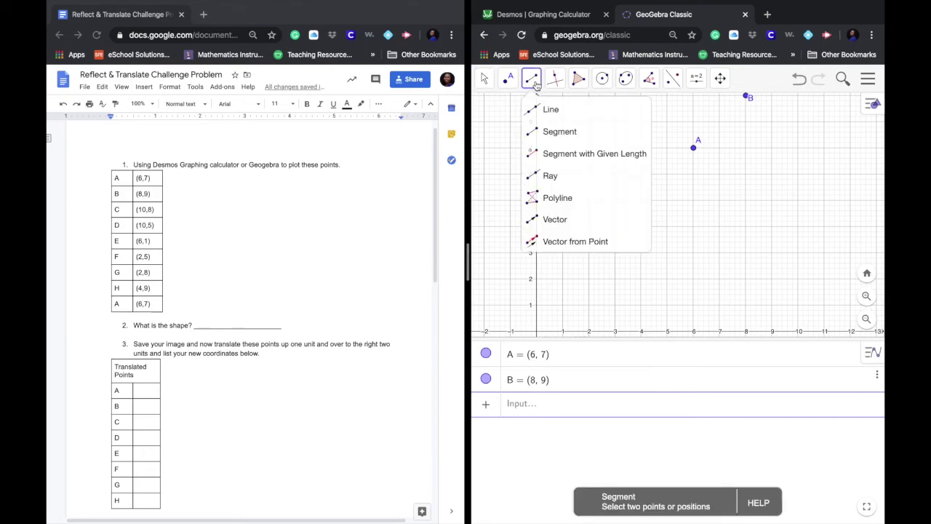
click(552, 131)
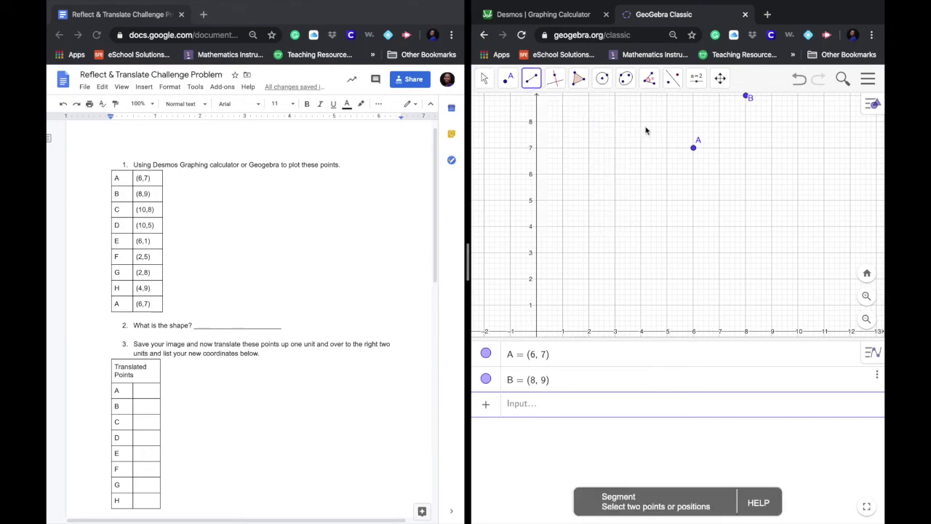
click(693, 148)
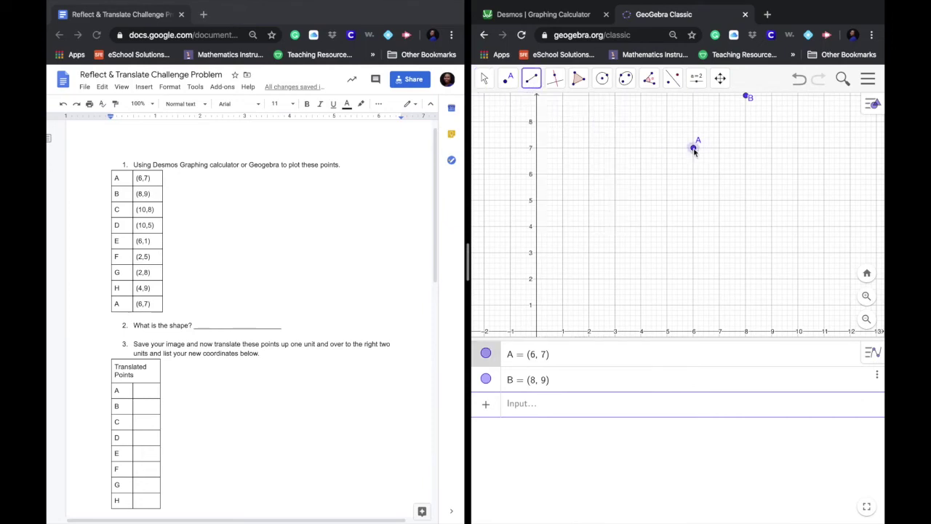
click(746, 97)
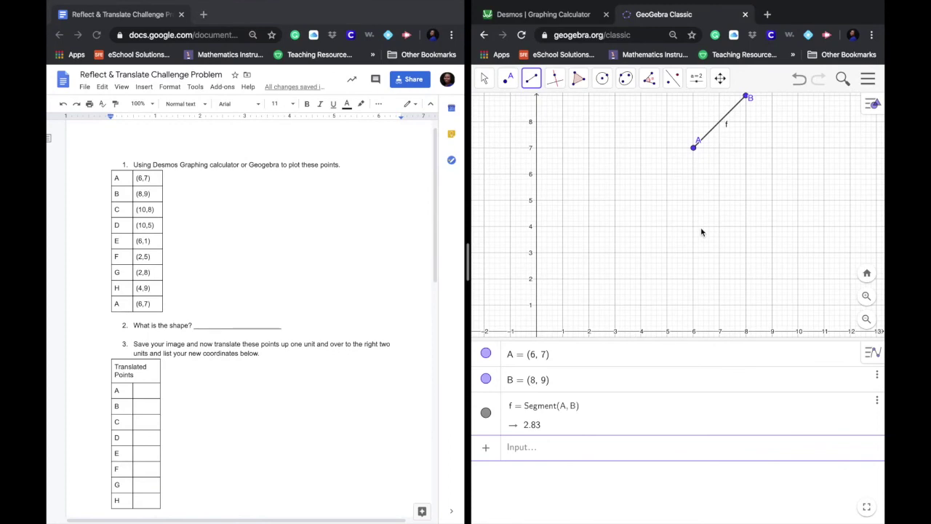
click(868, 79)
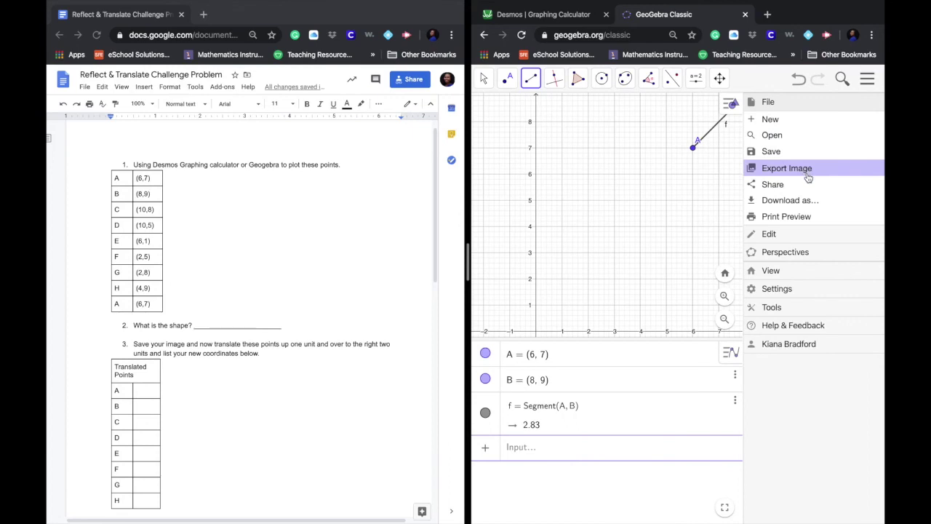
click(869, 79)
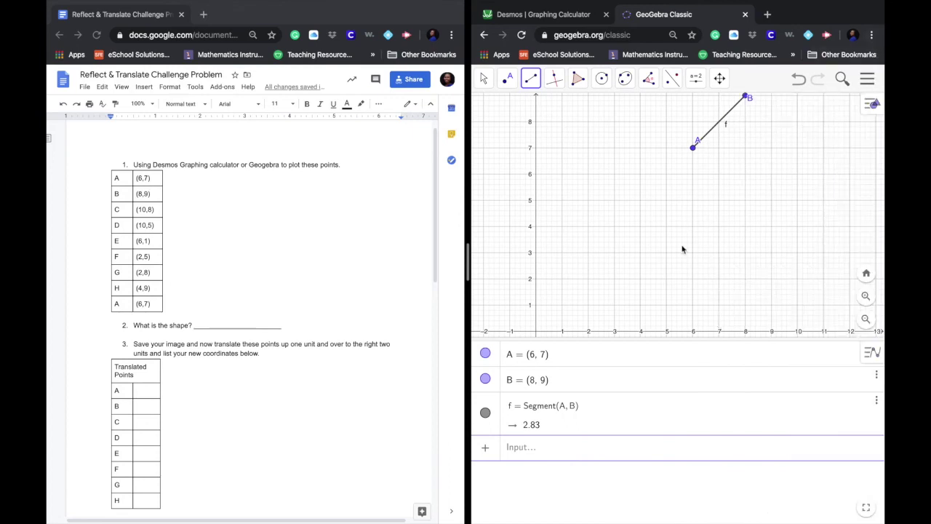